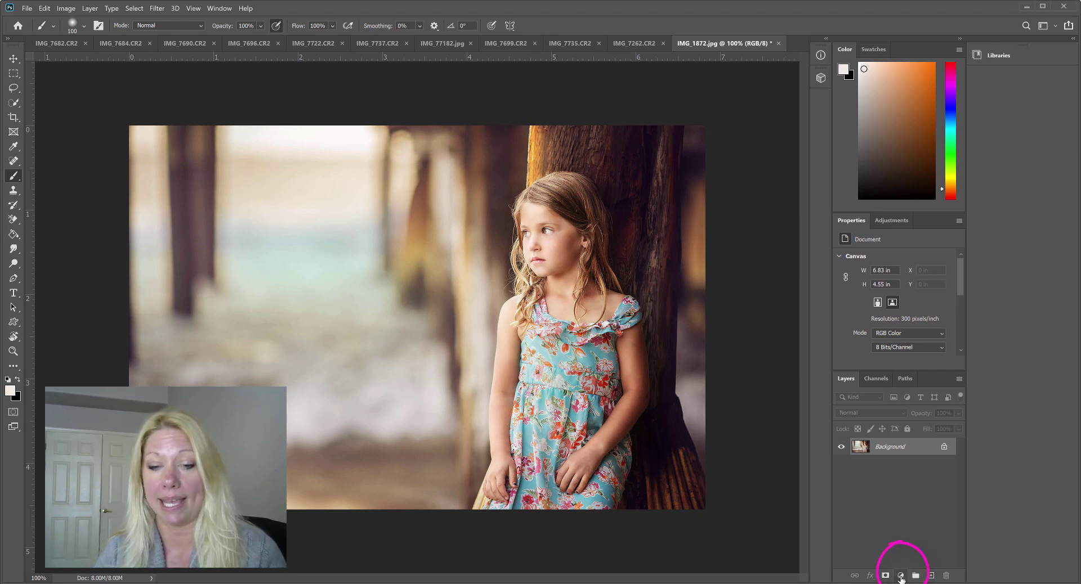
# Add a Levels adjustment layer above the photo, brighten its midtones to 1.56, and hide the layer.
pyautogui.click(900, 576)
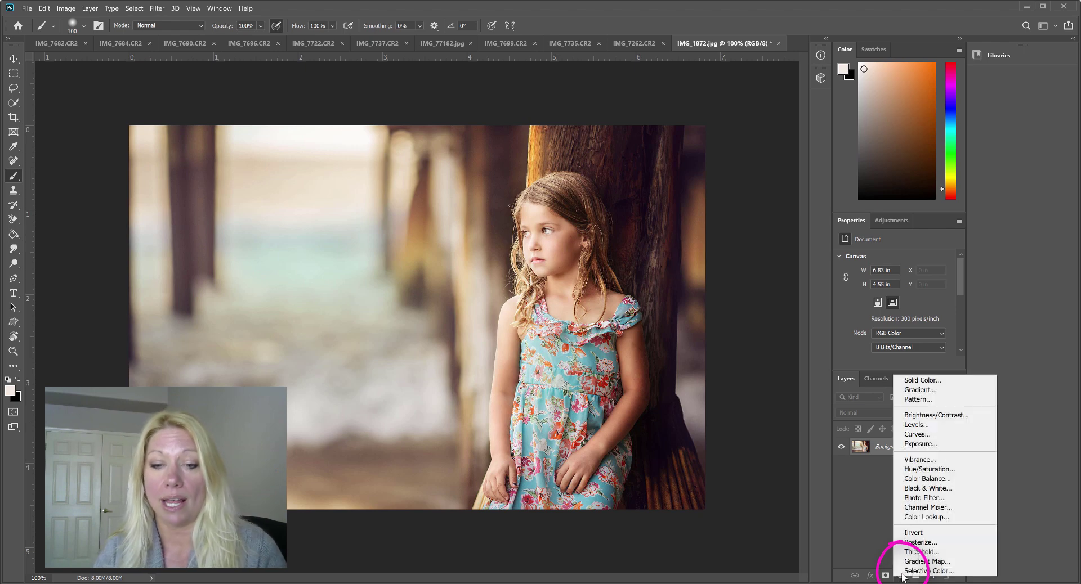
pyautogui.click(926, 426)
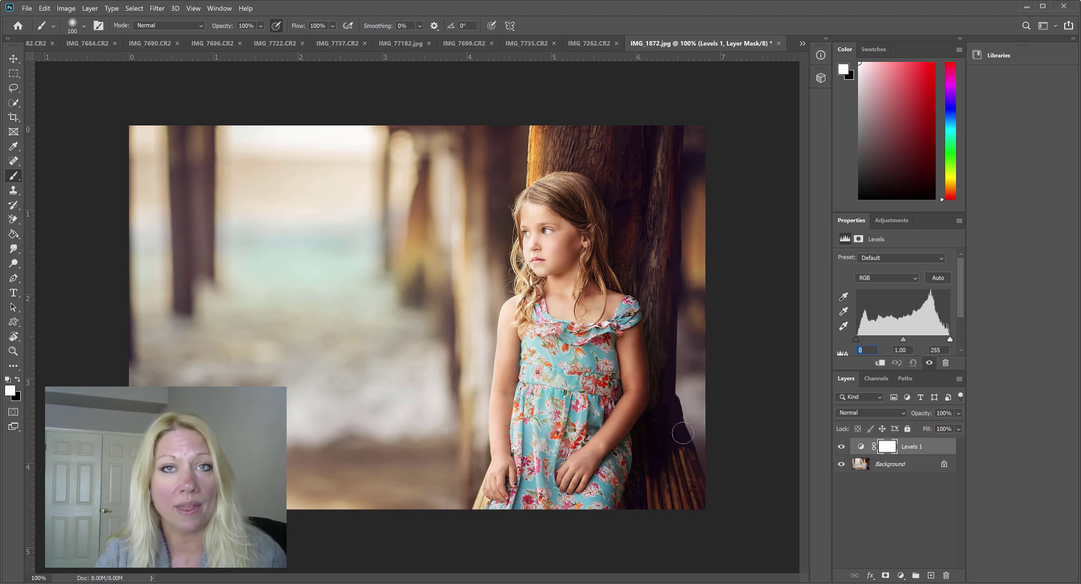
pyautogui.click(901, 342)
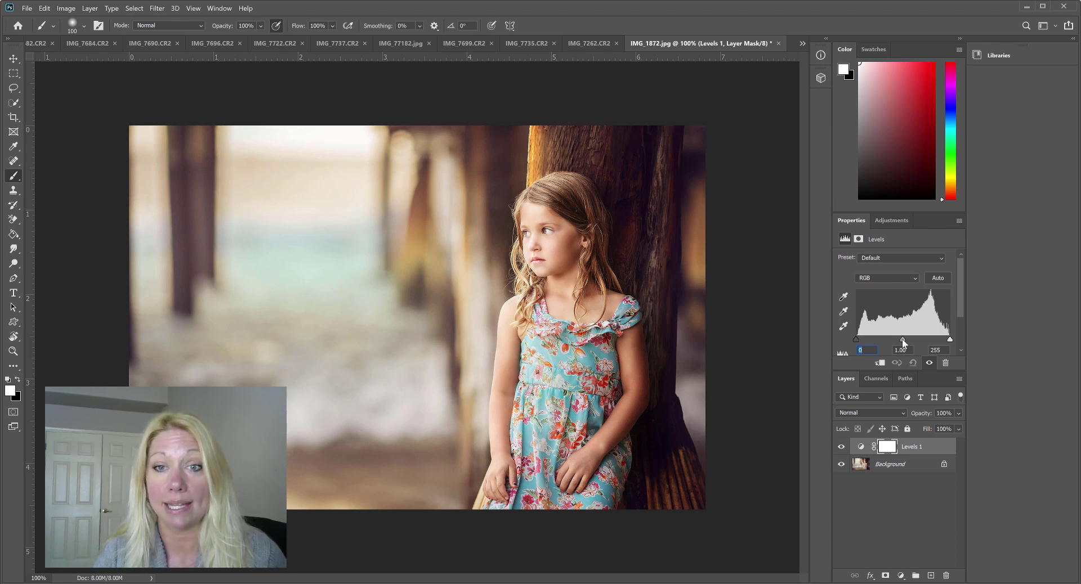
pyautogui.moveTo(902, 340); pyautogui.dragTo(890, 341)
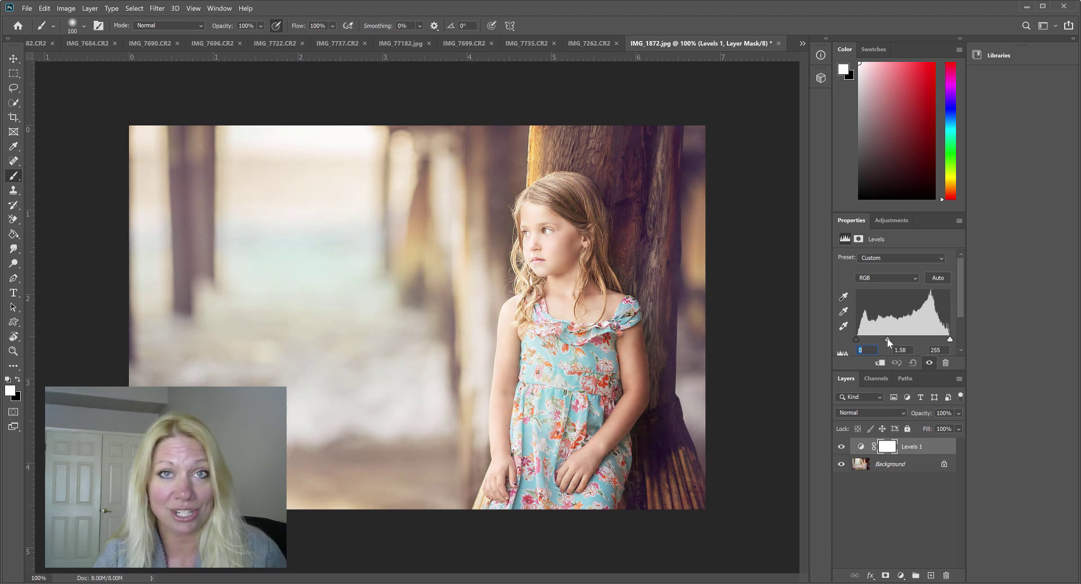
pyautogui.moveTo(889, 342); pyautogui.dragTo(893, 341)
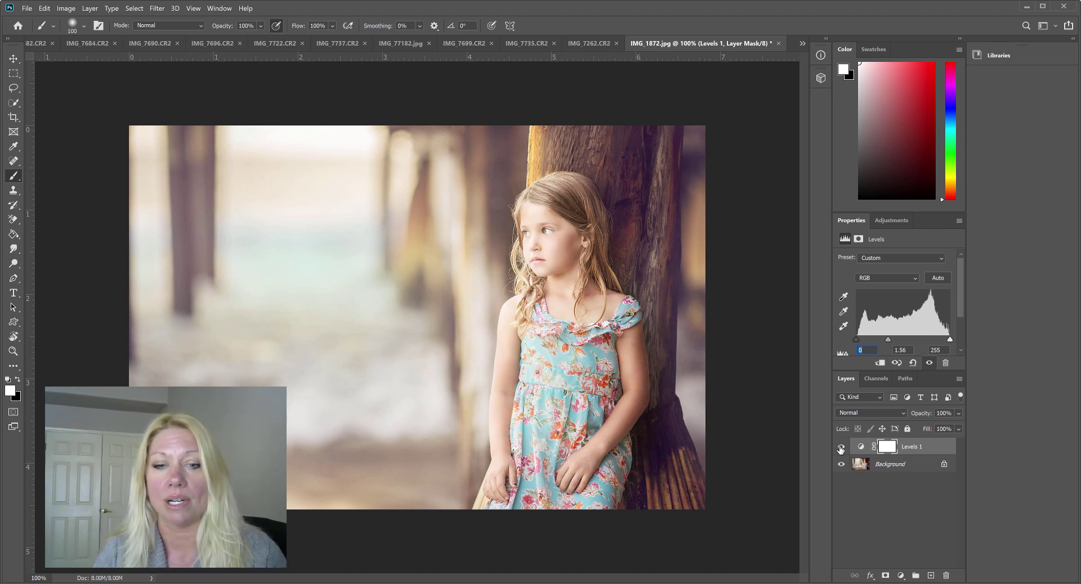
pyautogui.click(840, 446)
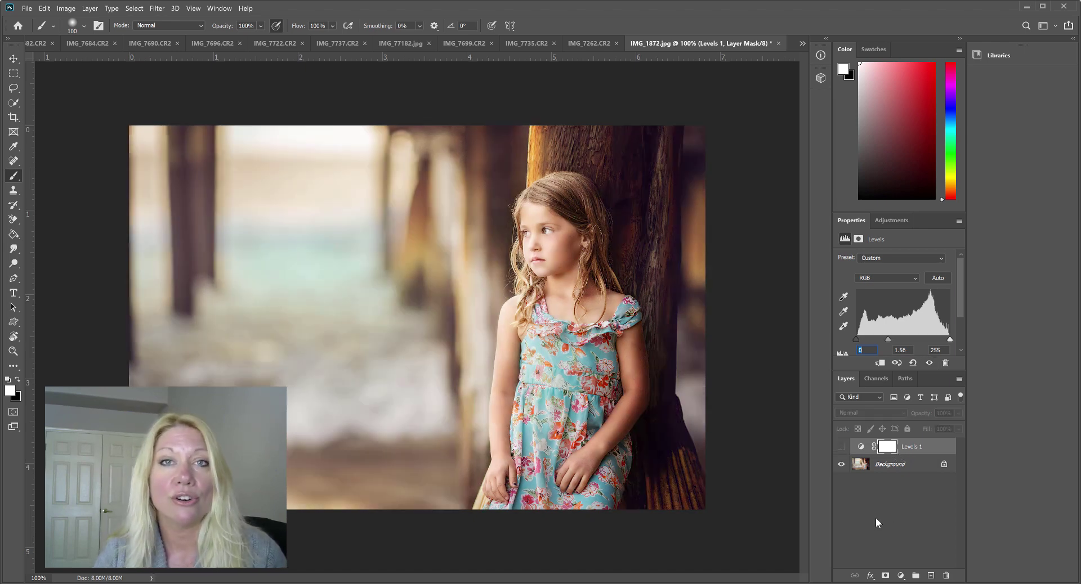
# Add a second Levels adjustment layer, darken its midtones to 0.72, and hide the layer.
pyautogui.click(900, 575)
pyautogui.click(916, 423)
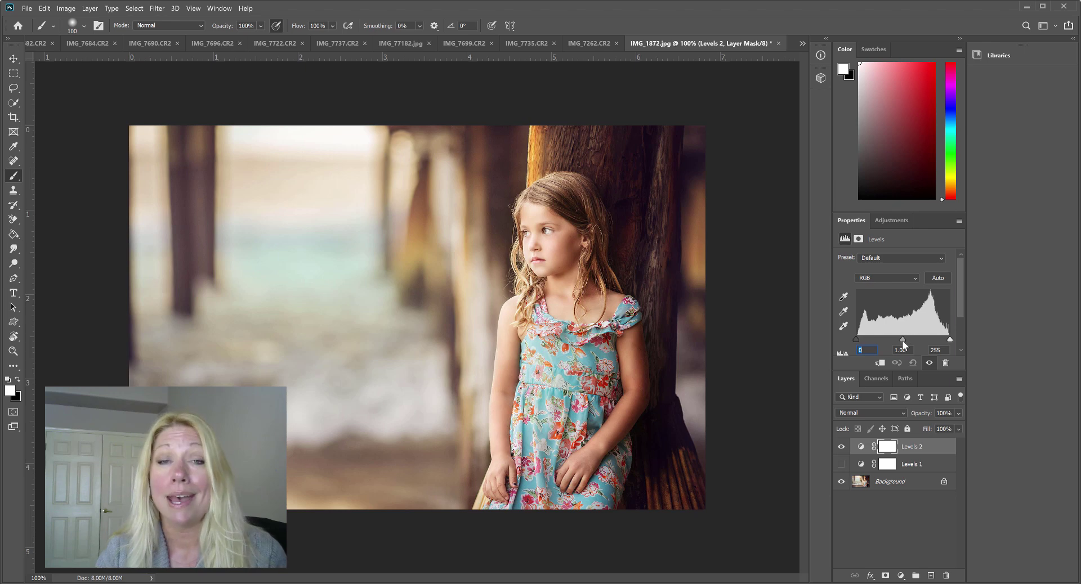
pyautogui.moveTo(902, 340); pyautogui.dragTo(910, 340)
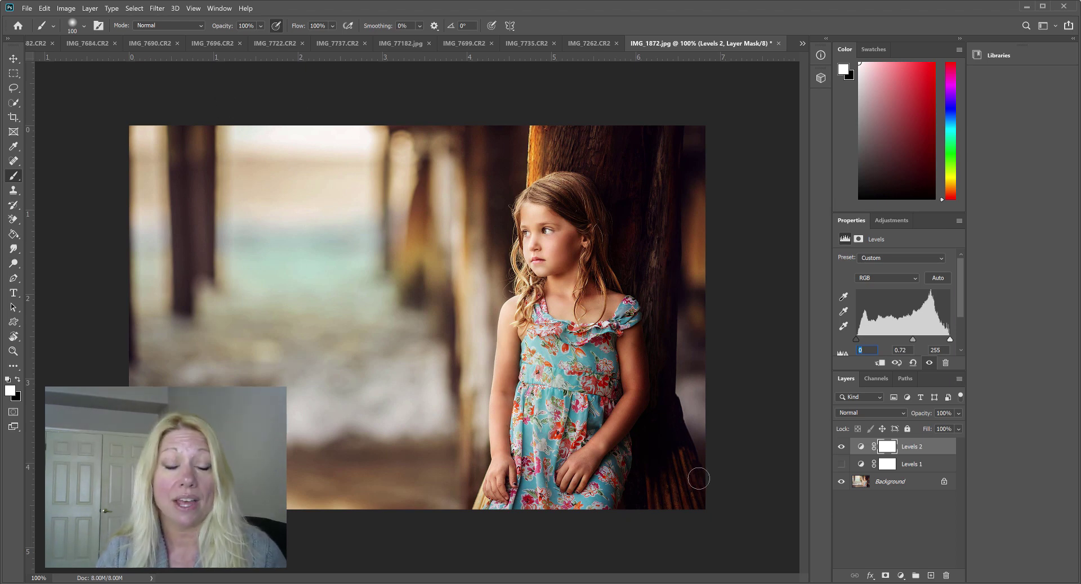
pyautogui.click(841, 446)
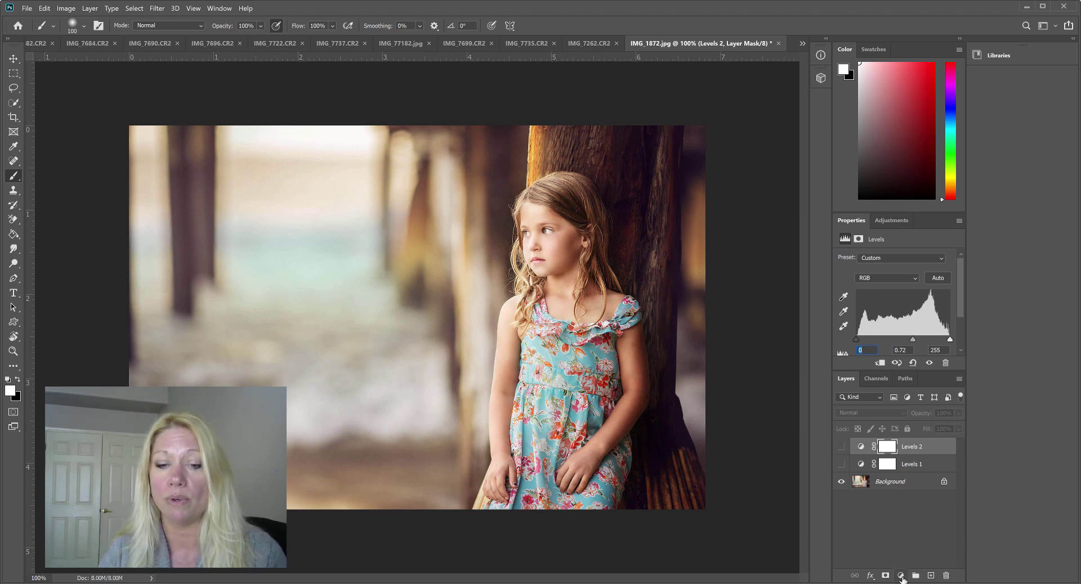
# Add a third Levels adjustment layer with the white input level at 191 and invert its mask to black.
pyautogui.click(901, 575)
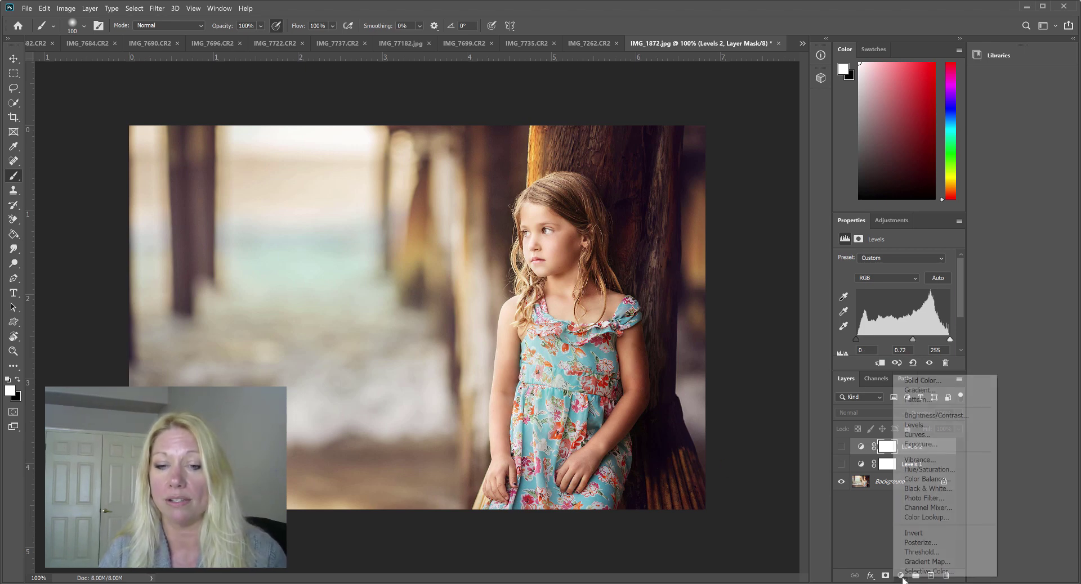
pyautogui.click(926, 428)
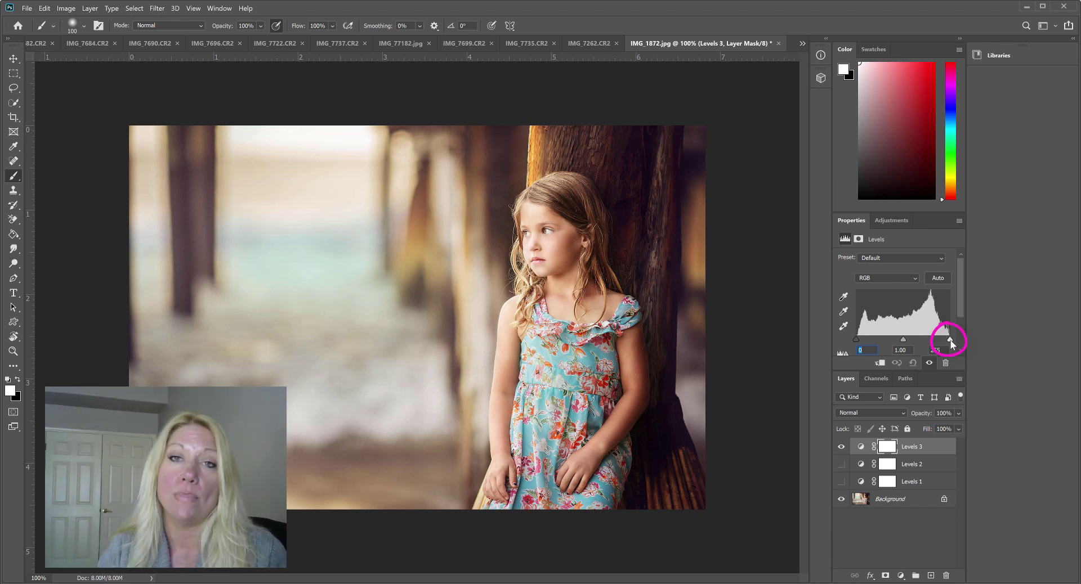
pyautogui.moveTo(950, 340); pyautogui.dragTo(927, 340)
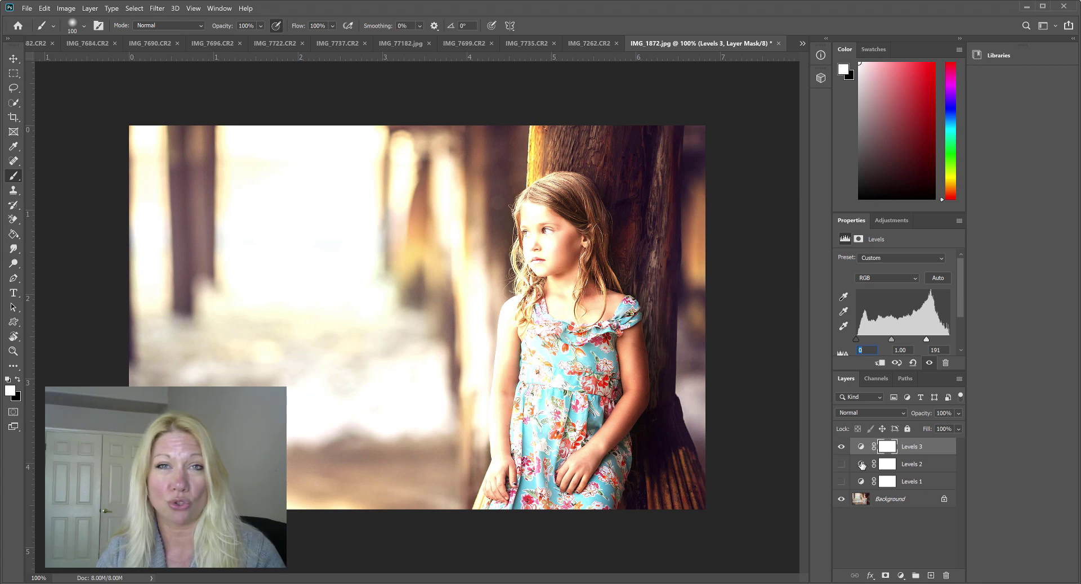
pyautogui.hotkey('ctrl', 'i')
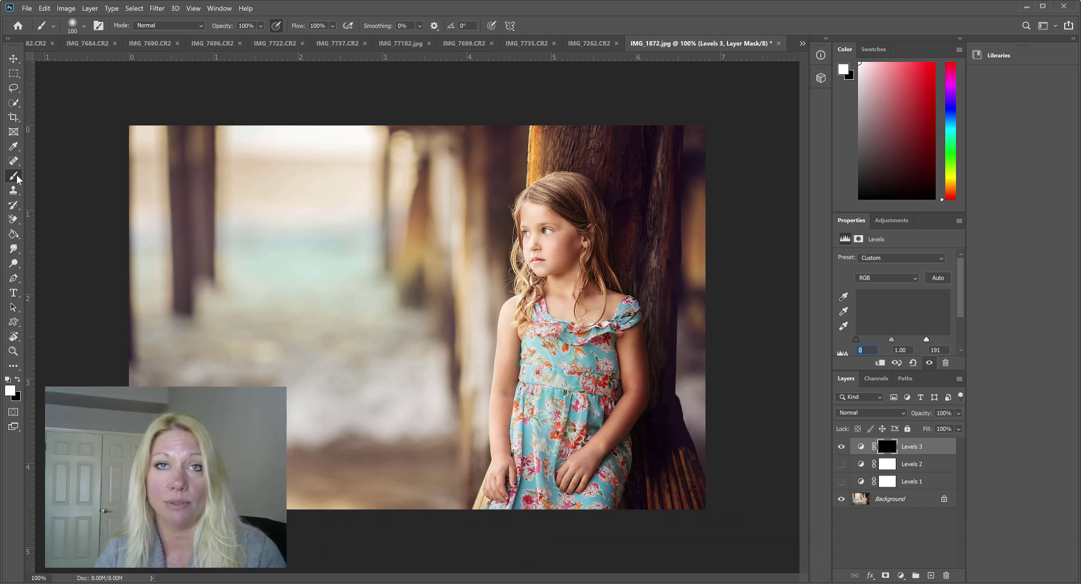
# Paint white on the Levels 3 mask over the dark wooden post behind the girl, enlarging the brush to 175.
pyautogui.moveTo(656, 246)
pyautogui.mouseDown()
pyautogui.moveTo(625, 265)
pyautogui.moveTo(629, 282)
pyautogui.moveTo(613, 297)
pyautogui.mouseUp()
pyautogui.press(']')
pyautogui.press(']')
pyautogui.press(']')
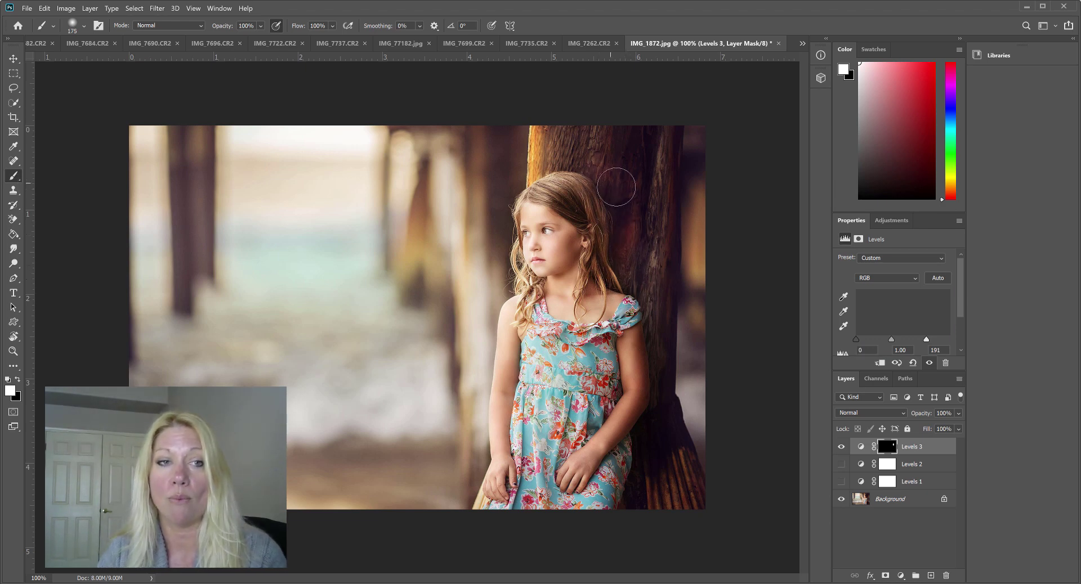
pyautogui.moveTo(642, 216)
pyautogui.mouseDown()
pyautogui.moveTo(665, 406)
pyautogui.moveTo(650, 457)
pyautogui.moveTo(685, 446)
pyautogui.moveTo(667, 174)
pyautogui.mouseUp()
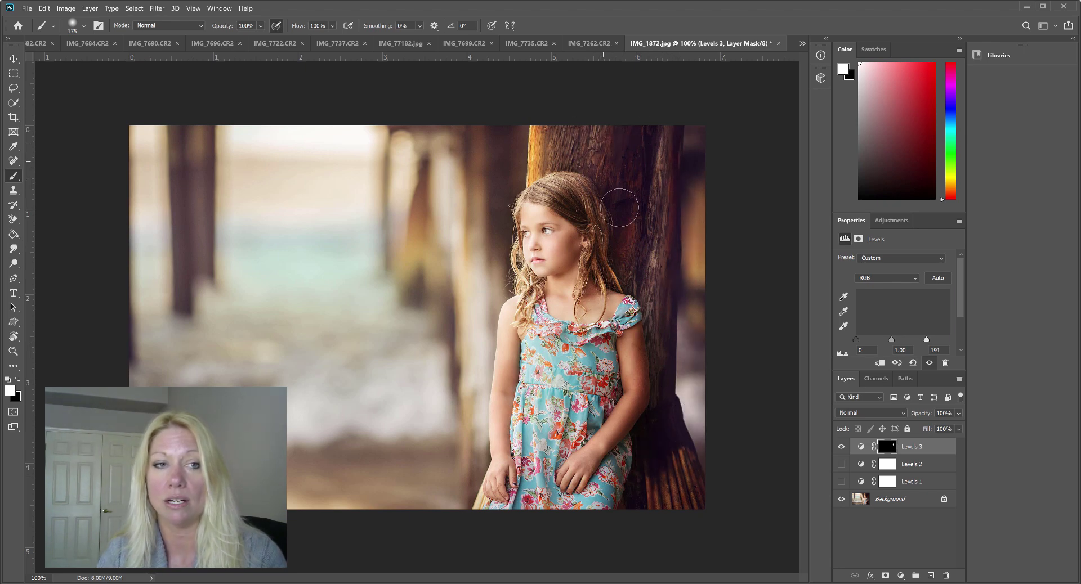
pyautogui.moveTo(636, 281)
pyautogui.mouseDown()
pyautogui.moveTo(658, 312)
pyautogui.moveTo(676, 390)
pyautogui.moveTo(652, 488)
pyautogui.moveTo(670, 460)
pyautogui.moveTo(660, 340)
pyautogui.mouseUp()
pyautogui.moveTo(632, 259)
pyautogui.mouseDown()
pyautogui.moveTo(612, 225)
pyautogui.moveTo(652, 127)
pyautogui.moveTo(655, 341)
pyautogui.moveTo(649, 191)
pyautogui.mouseUp()
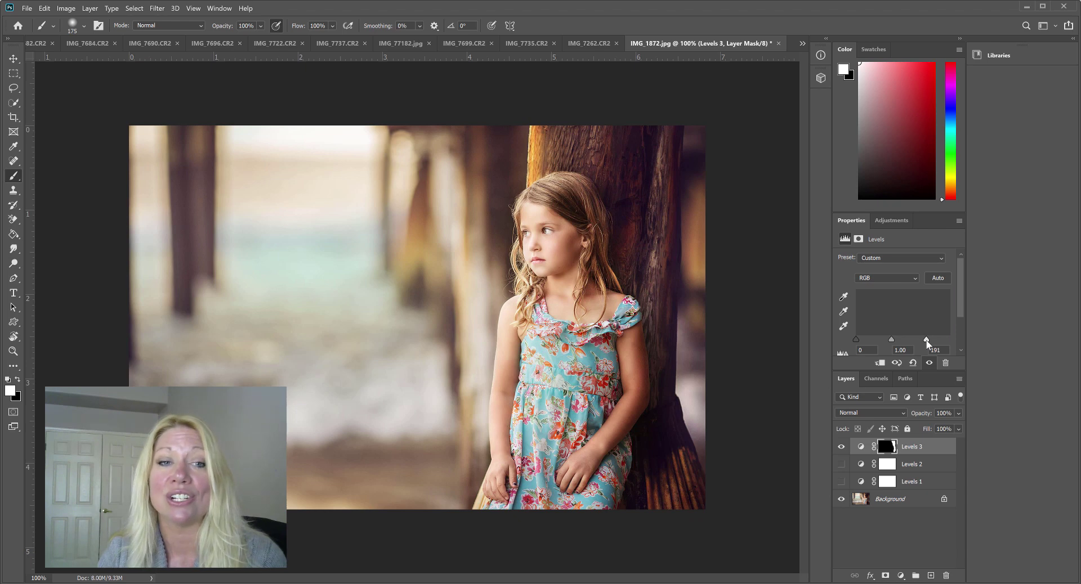
# Lower the white input level of Levels 3 to 147 and compare the photo with and without the layer.
pyautogui.moveTo(926, 340); pyautogui.dragTo(910, 341)
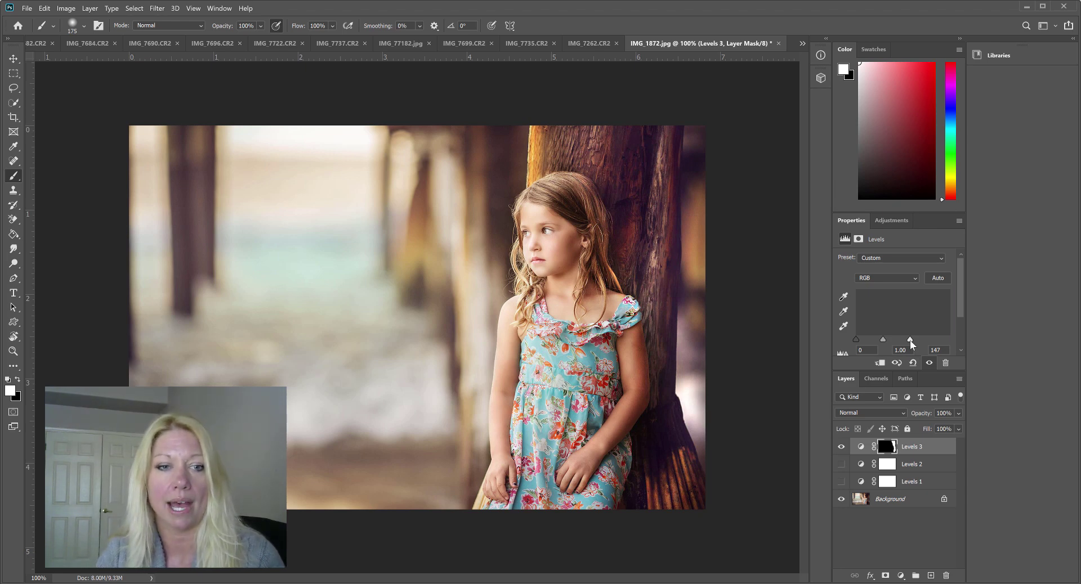
pyautogui.moveTo(910, 340); pyautogui.dragTo(910, 341)
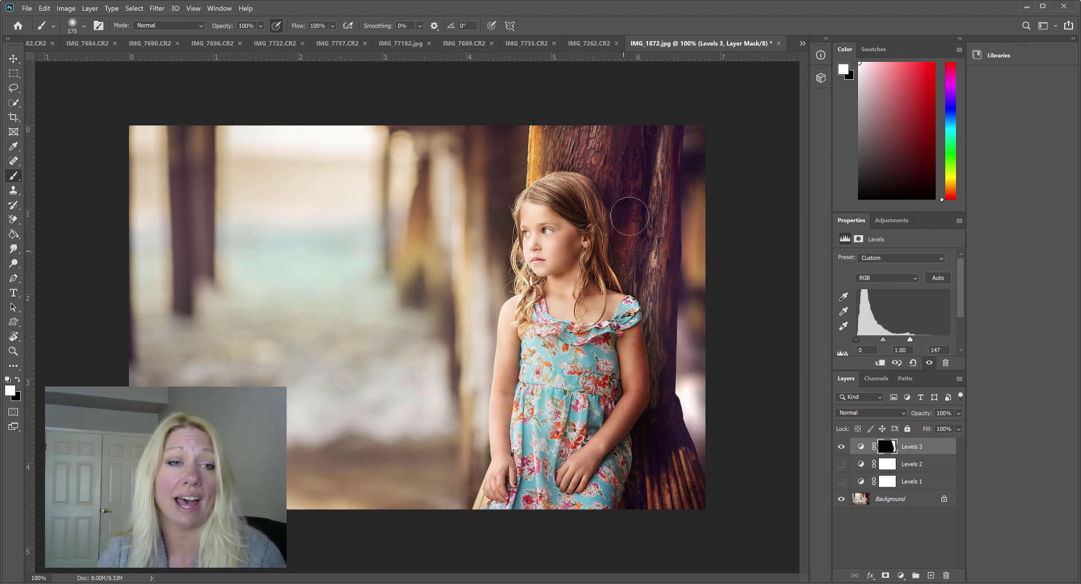
pyautogui.click(842, 448)
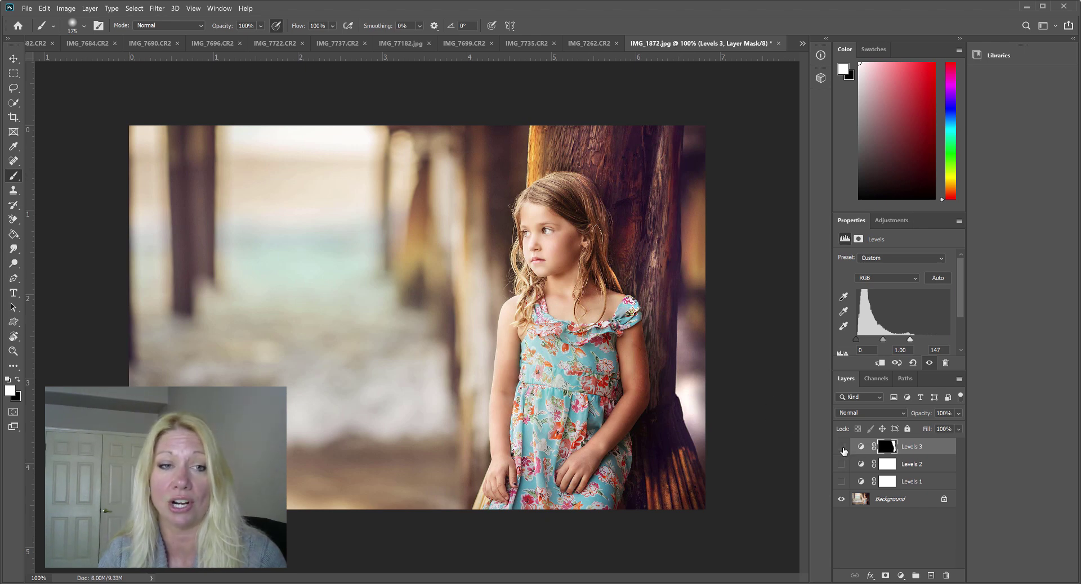
pyautogui.click(842, 448)
pyautogui.click(842, 448)
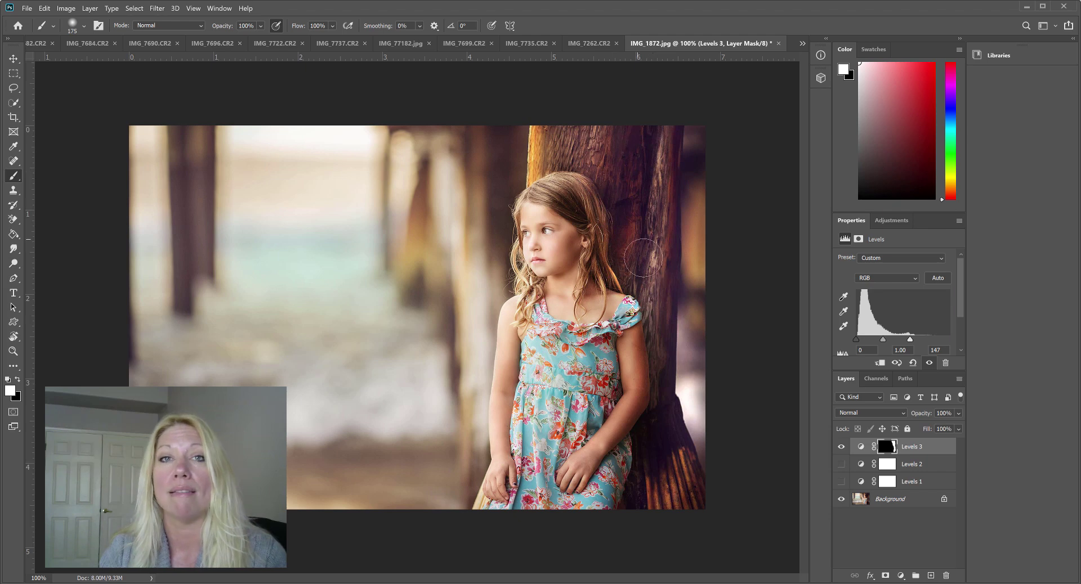
pyautogui.moveTo(696, 442)
pyautogui.mouseDown()
pyautogui.moveTo(683, 465)
pyautogui.moveTo(685, 450)
pyautogui.mouseUp()
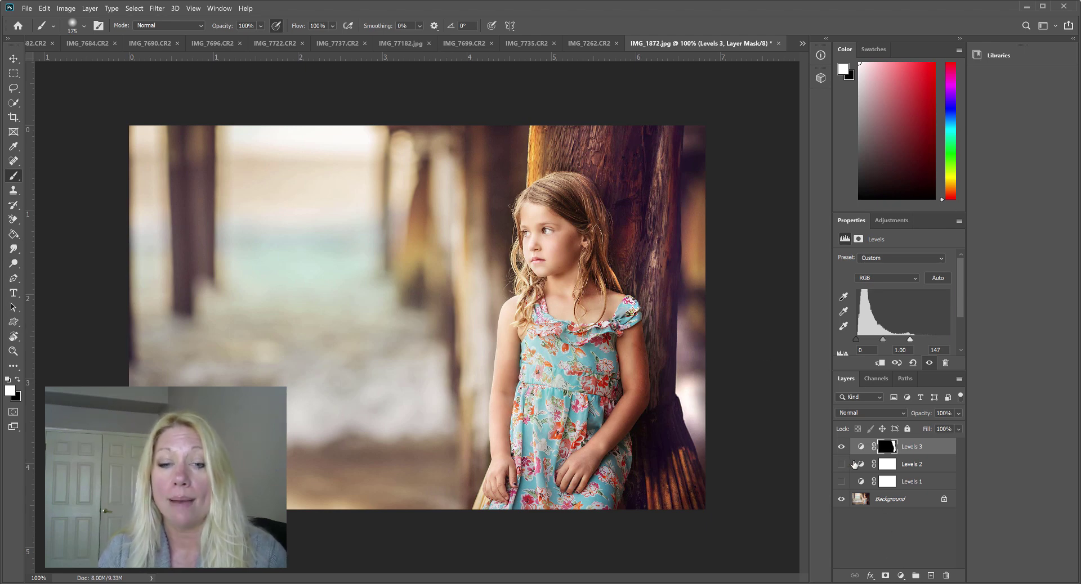
# Add another Levels adjustment layer with the black input level at 86 and invert its mask to black.
pyautogui.click(900, 575)
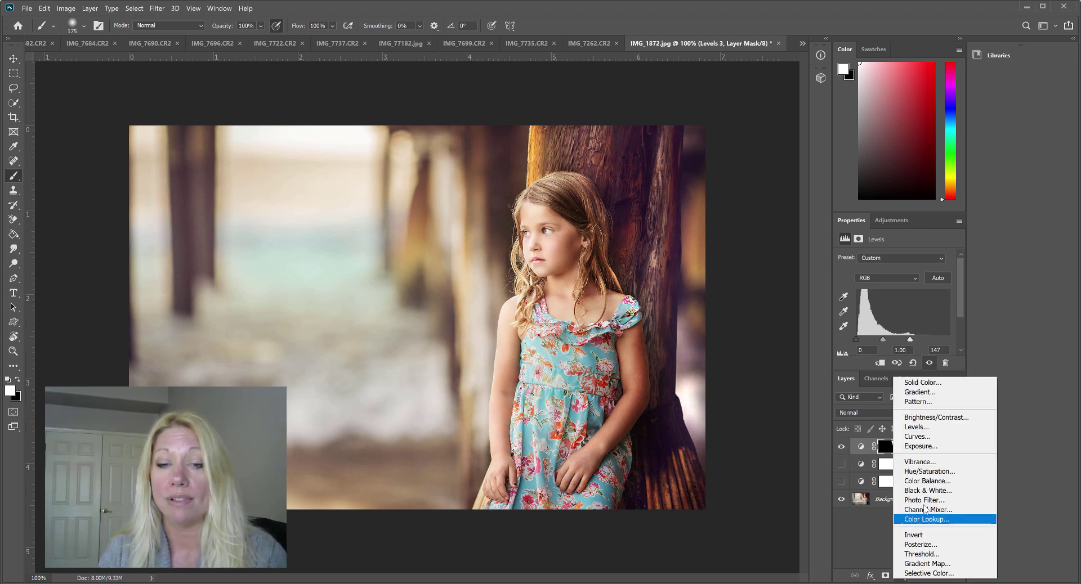
pyautogui.click(915, 427)
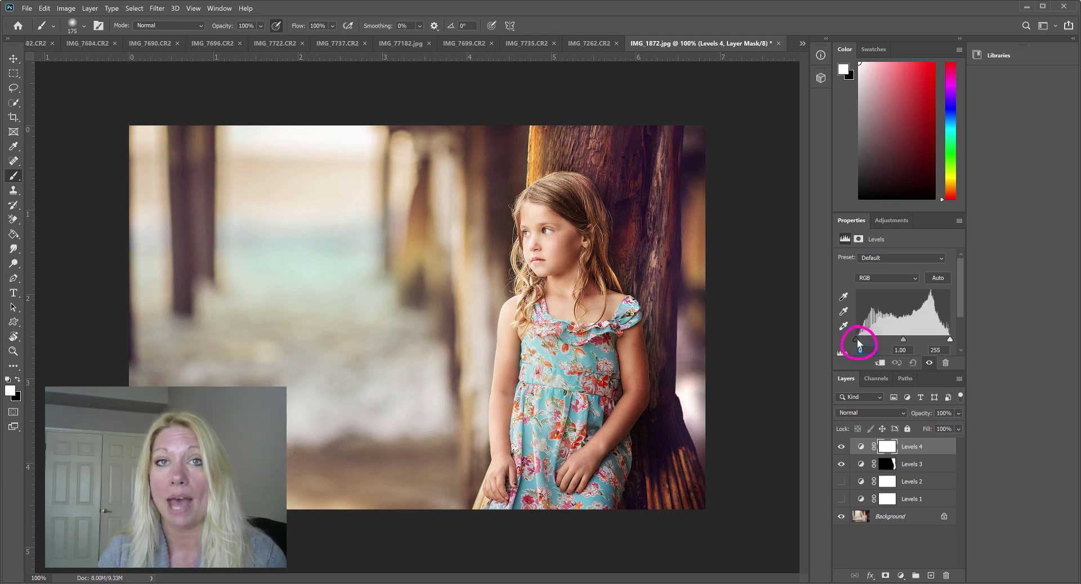
pyautogui.write('3')
pyautogui.moveTo(857, 339); pyautogui.dragTo(887, 339)
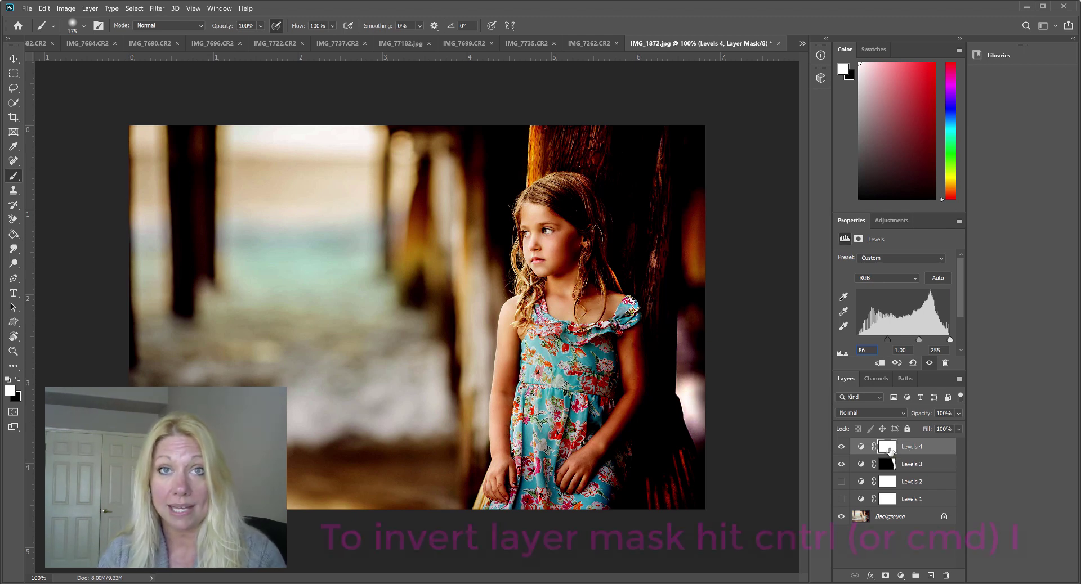
pyautogui.hotkey('ctrl', 'i')
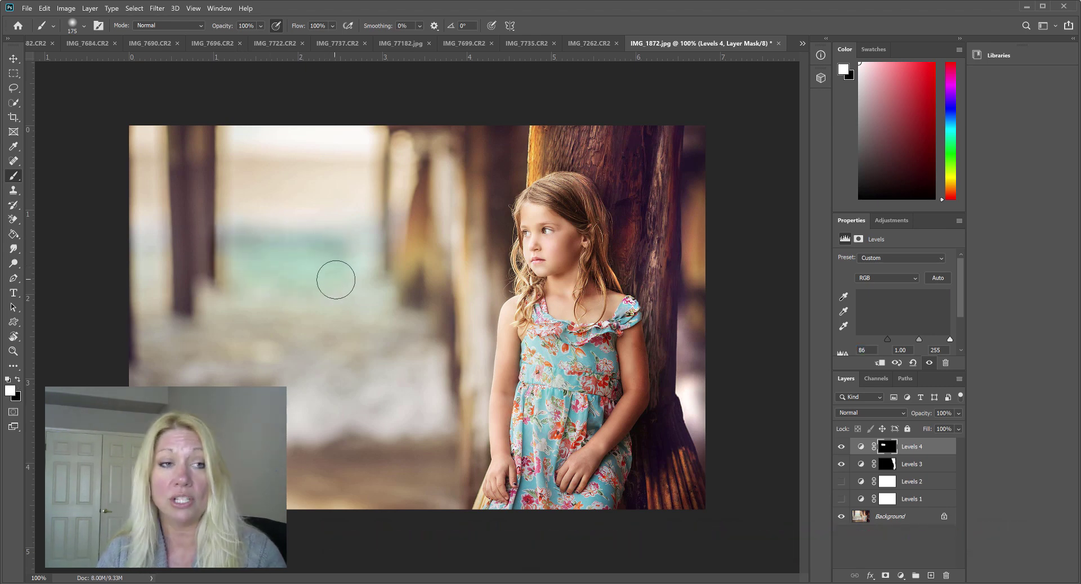
# Paint white on the Levels 4 mask over the blurred water in the background, enlarging the brush to 300.
pyautogui.press(']')
pyautogui.press(']')
pyautogui.press(']')
pyautogui.moveTo(349, 253)
pyautogui.mouseDown()
pyautogui.moveTo(297, 265)
pyautogui.moveTo(355, 290)
pyautogui.moveTo(345, 307)
pyautogui.moveTo(400, 321)
pyautogui.moveTo(229, 304)
pyautogui.moveTo(242, 331)
pyautogui.moveTo(188, 336)
pyautogui.moveTo(156, 328)
pyautogui.moveTo(141, 245)
pyautogui.moveTo(205, 335)
pyautogui.moveTo(378, 330)
pyautogui.moveTo(423, 342)
pyautogui.moveTo(241, 328)
pyautogui.moveTo(316, 280)
pyautogui.moveTo(313, 264)
pyautogui.moveTo(364, 334)
pyautogui.moveTo(416, 347)
pyautogui.moveTo(271, 331)
pyautogui.moveTo(349, 331)
pyautogui.mouseUp()
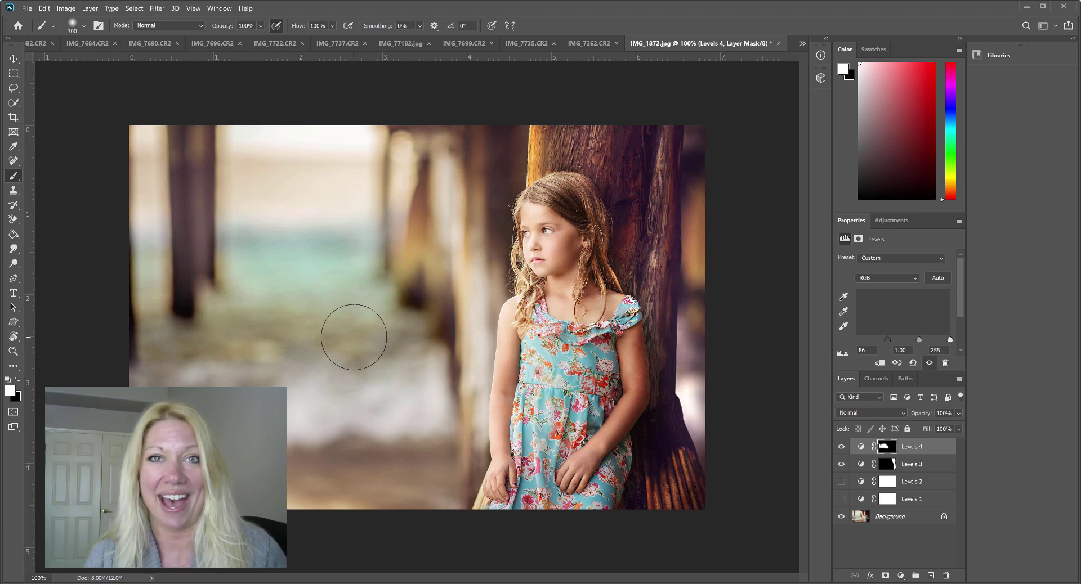
# Add a Levels adjustment layer with the black input at 49 and the white input at 206, and hide it.
pyautogui.click(902, 578)
pyautogui.click(926, 424)
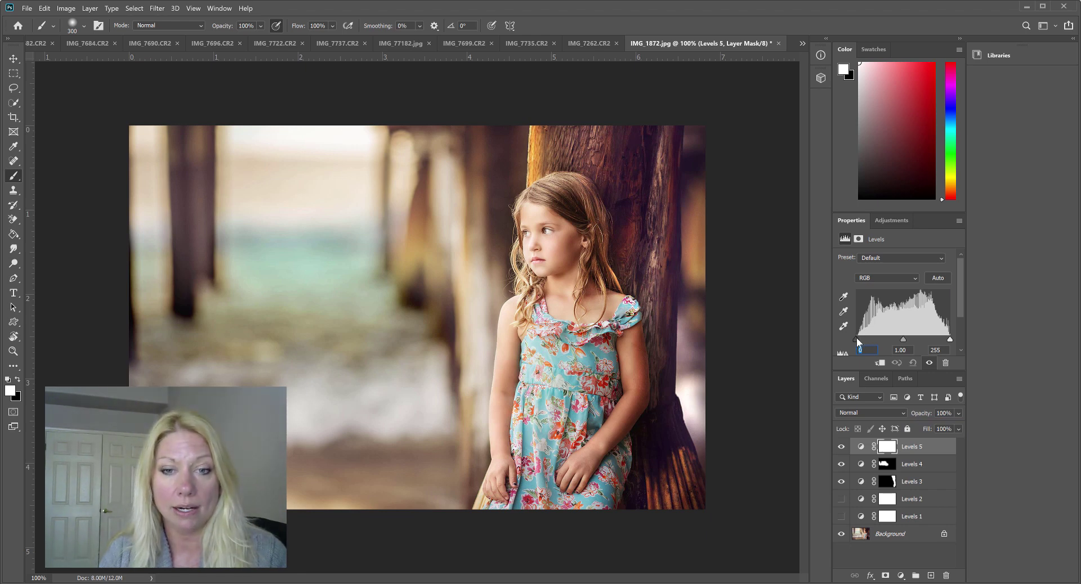
pyautogui.moveTo(856, 337); pyautogui.dragTo(874, 336)
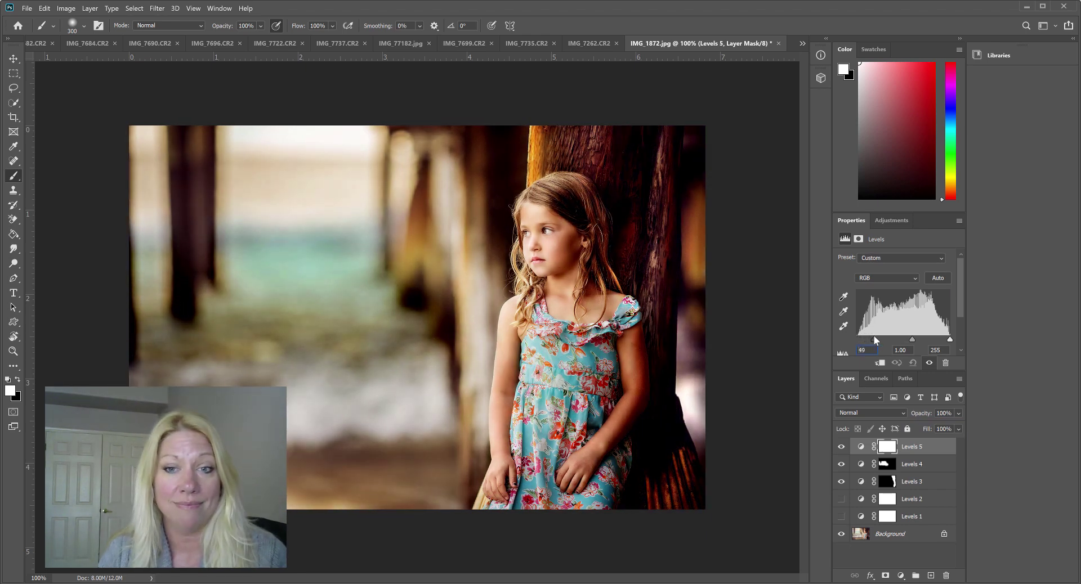
pyautogui.moveTo(950, 339); pyautogui.dragTo(932, 341)
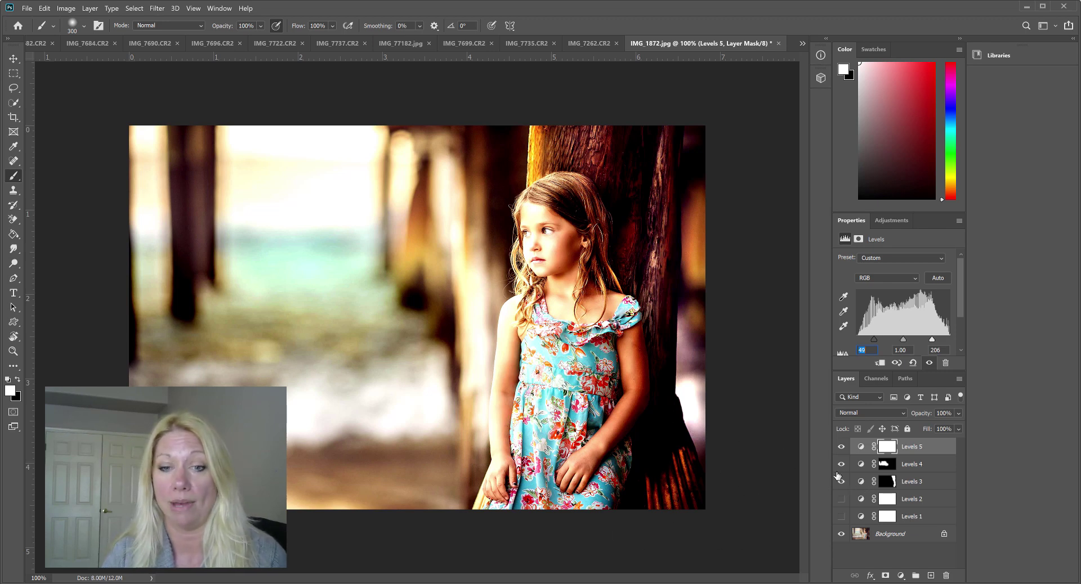
pyautogui.click(841, 446)
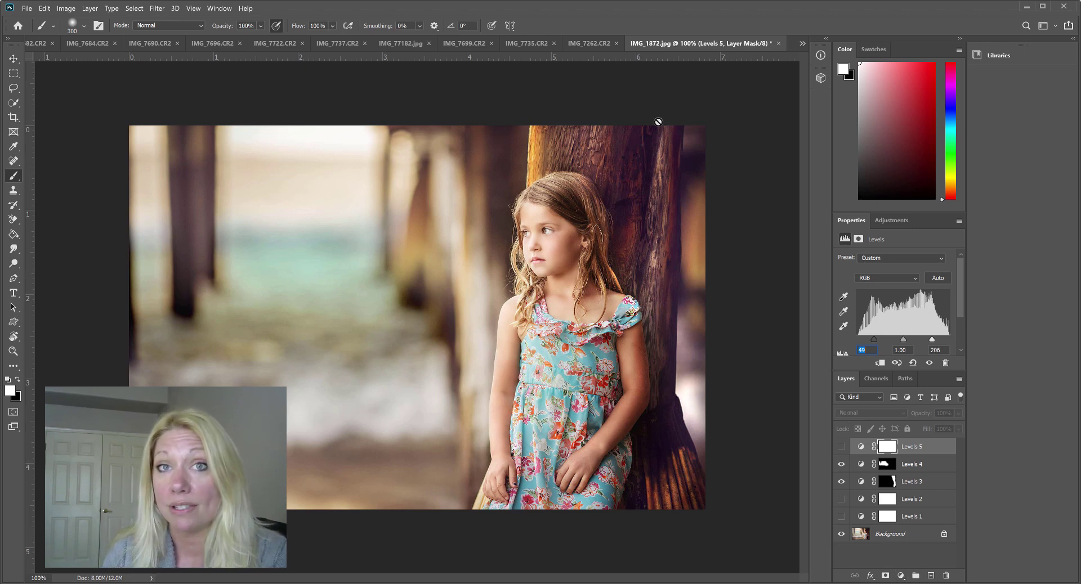
# Add a sixth Levels adjustment layer and switch it to the Blue channel.
pyautogui.click(900, 576)
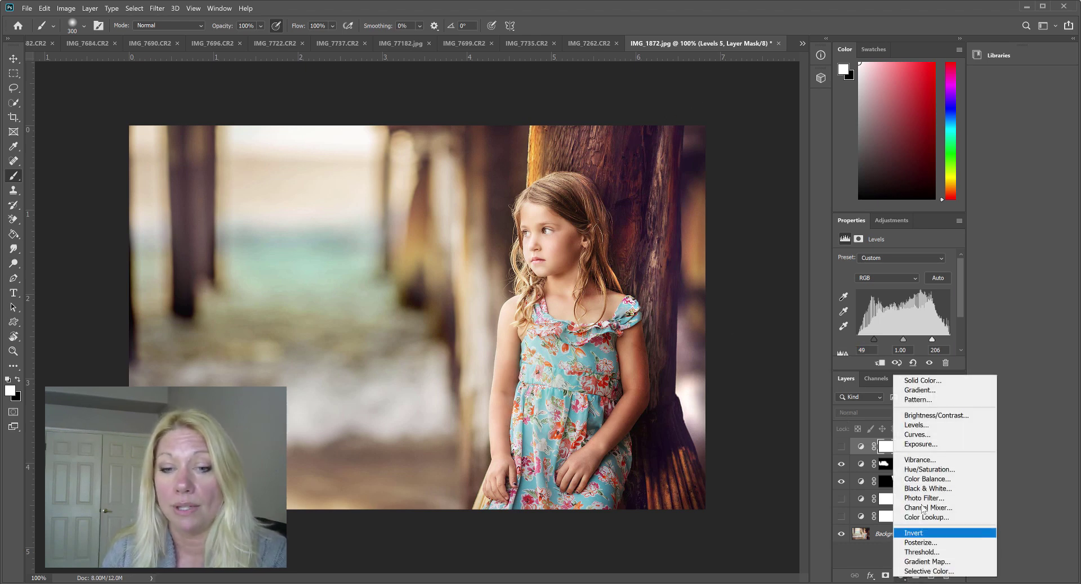
pyautogui.click(930, 426)
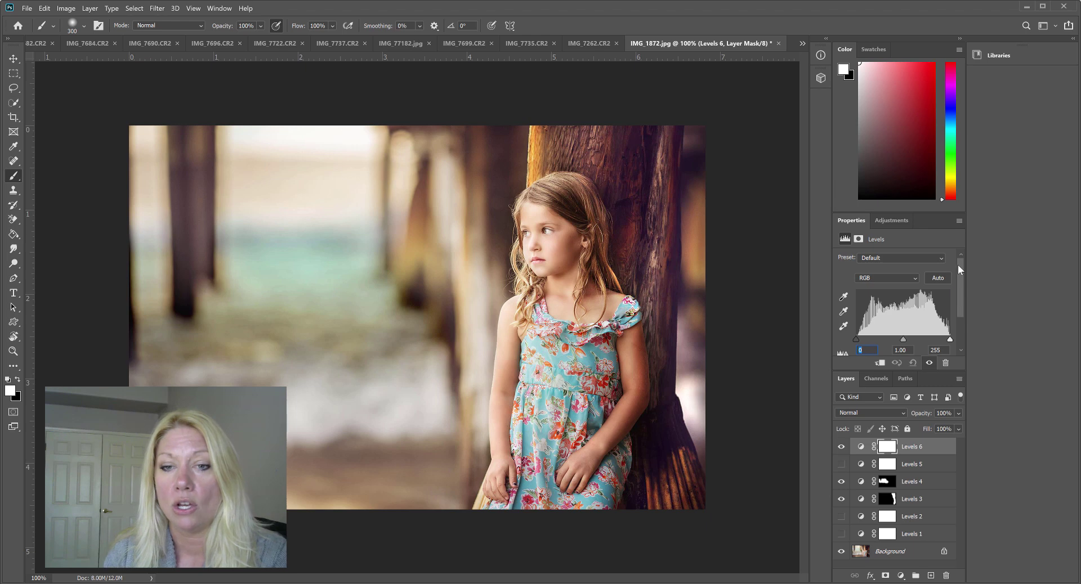
pyautogui.moveTo(957, 264); pyautogui.dragTo(958, 300)
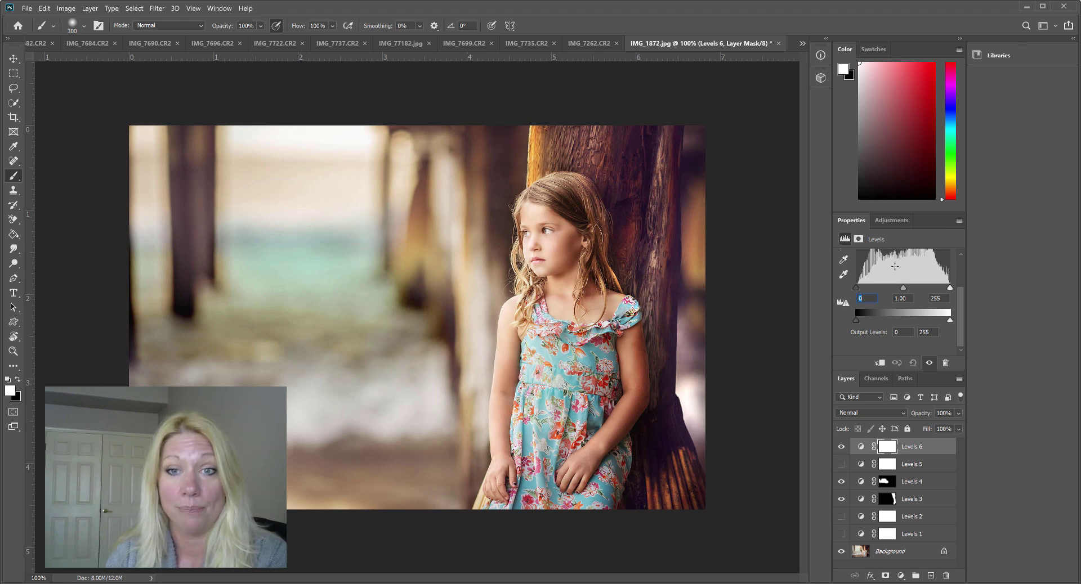
pyautogui.moveTo(961, 316); pyautogui.dragTo(959, 282)
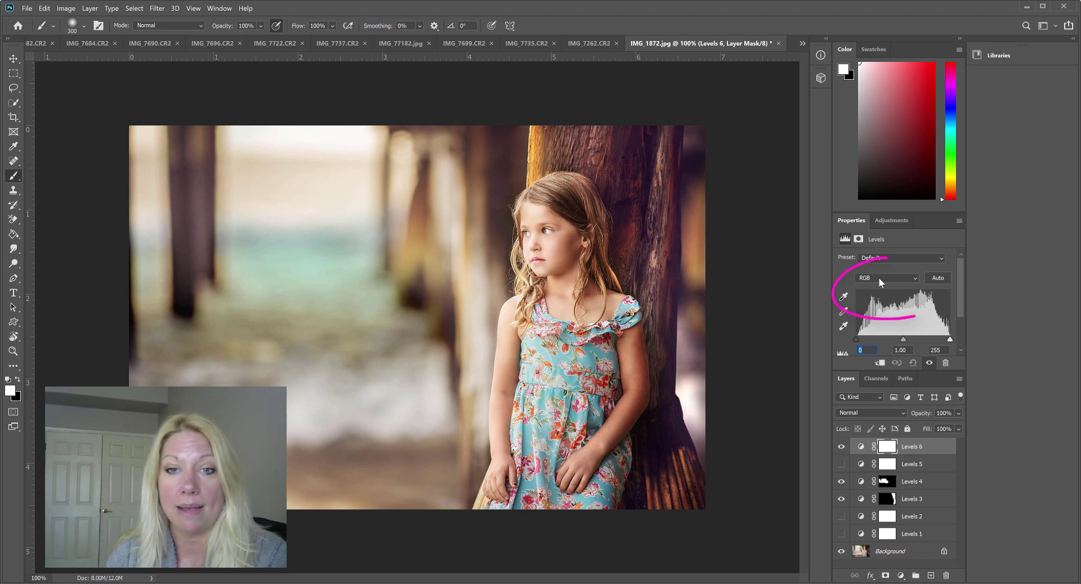
pyautogui.click(914, 278)
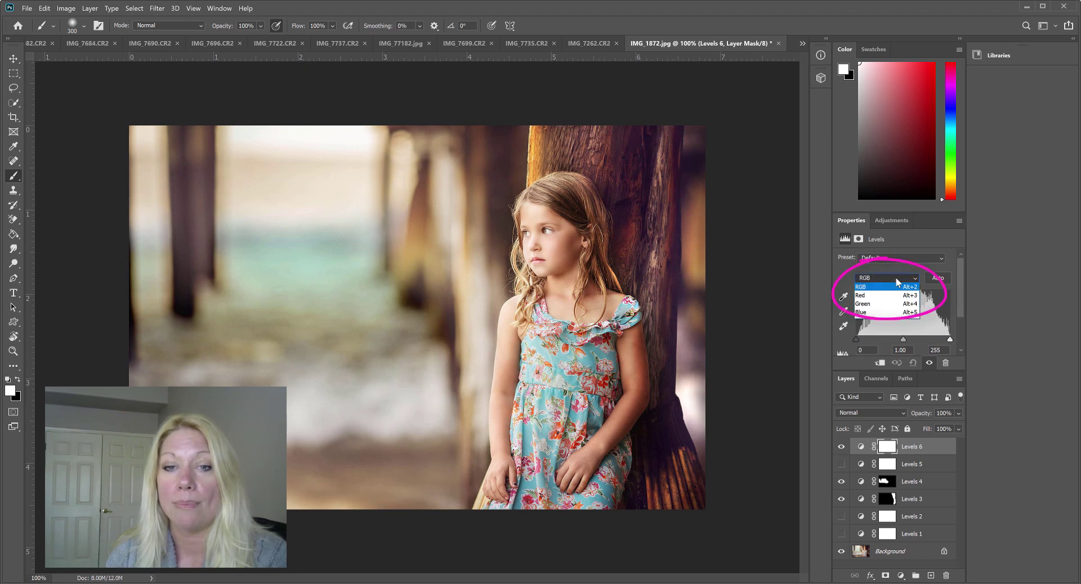
pyautogui.click(881, 313)
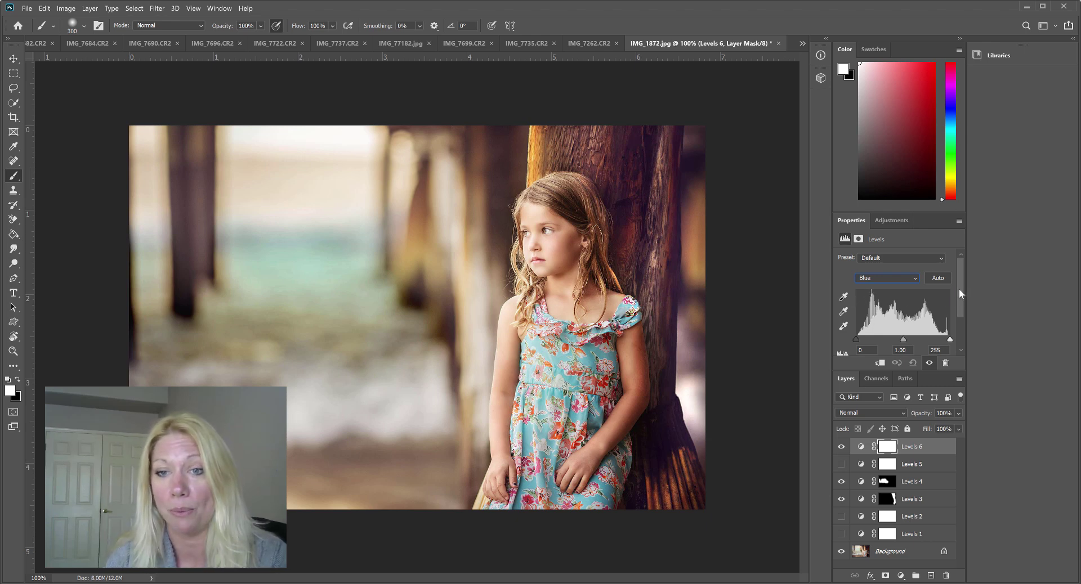
# Set the Blue channel's output levels to 32 and 215, and compare the photo with and without the layer.
pyautogui.moveTo(961, 293); pyautogui.dragTo(957, 325)
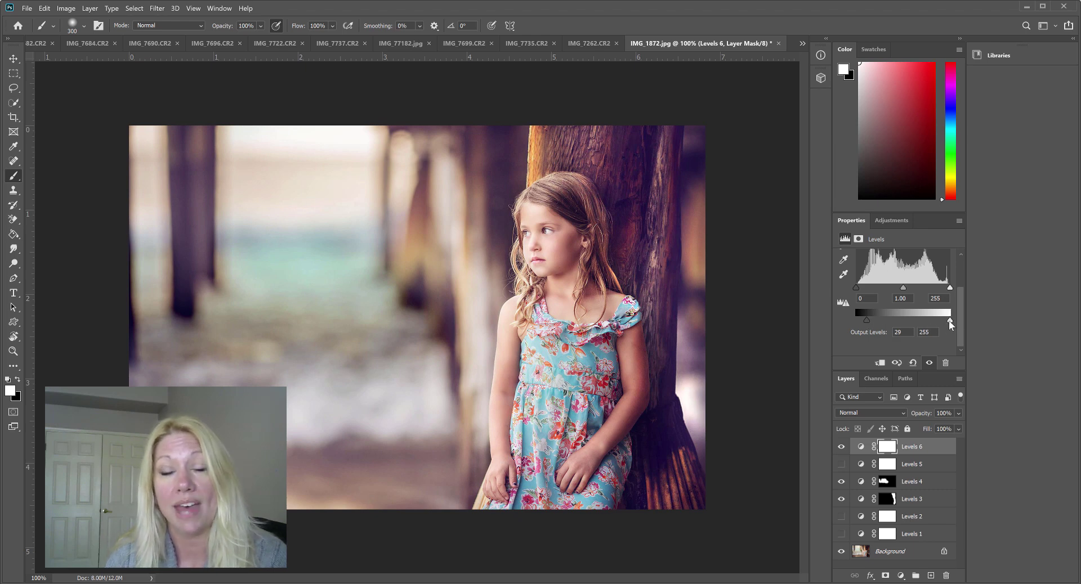
pyautogui.moveTo(951, 320); pyautogui.dragTo(932, 324)
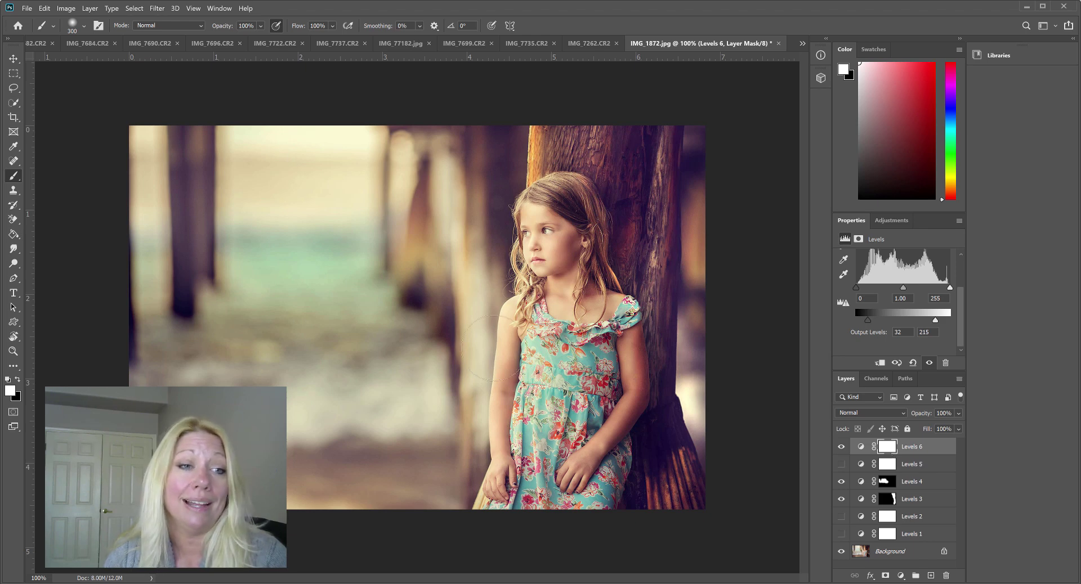
pyautogui.click(841, 447)
pyautogui.click(841, 449)
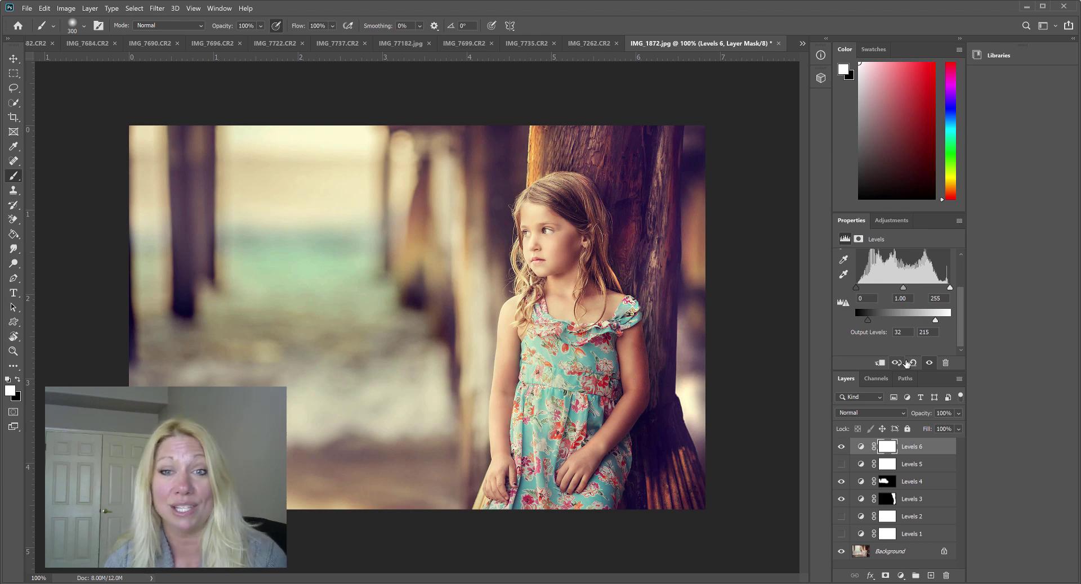
pyautogui.scroll(2, 910, 319)
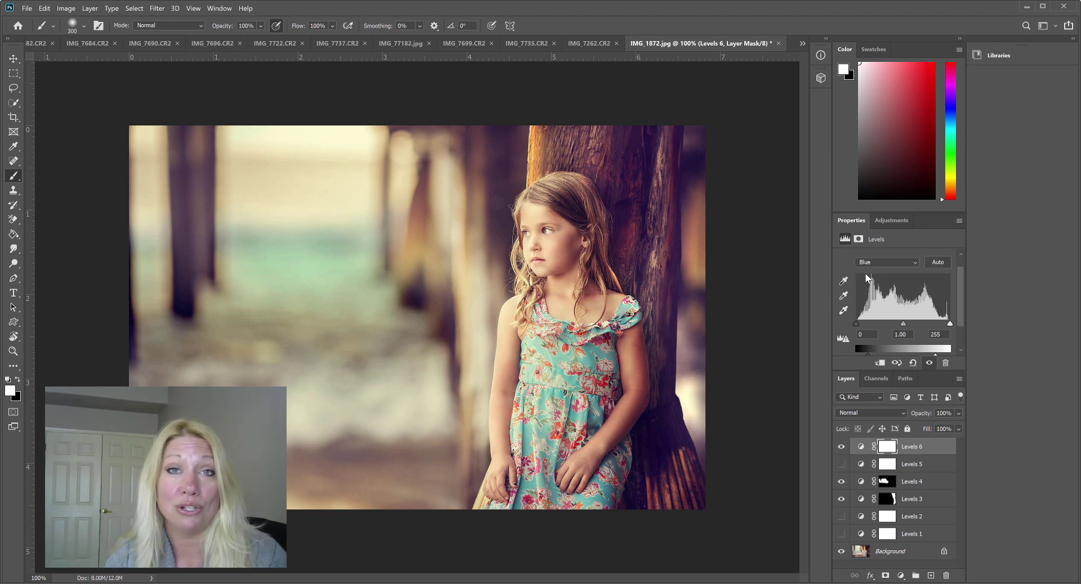